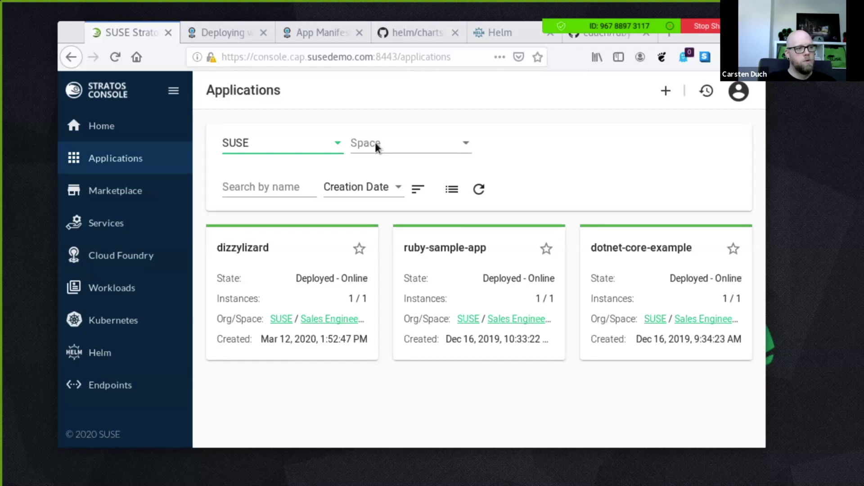
- Filter the applications to the Webinar space and start creating a new application
click(375, 144)
click(408, 203)
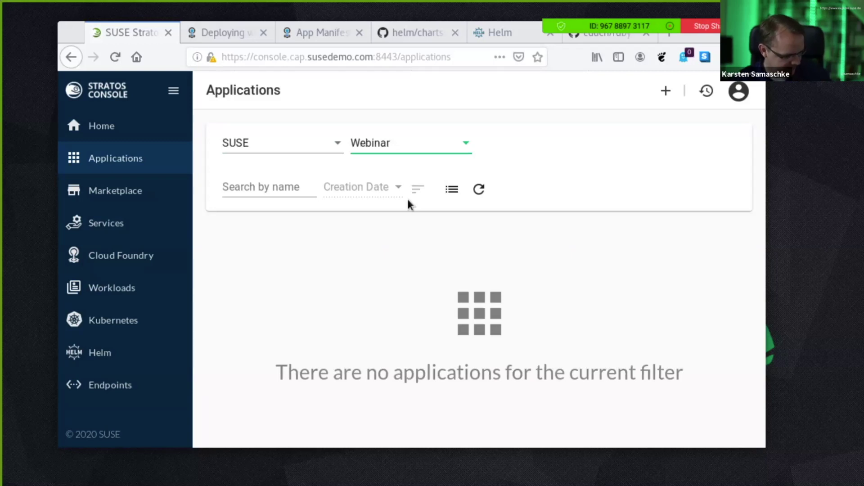
click(666, 90)
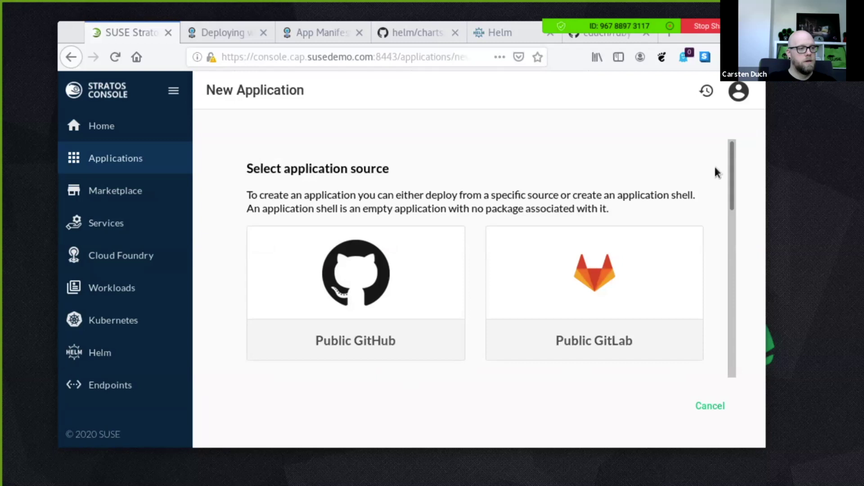
- Review the available application sources and choose Public GitHub for the deployment
scroll(715, 167, down, 1)
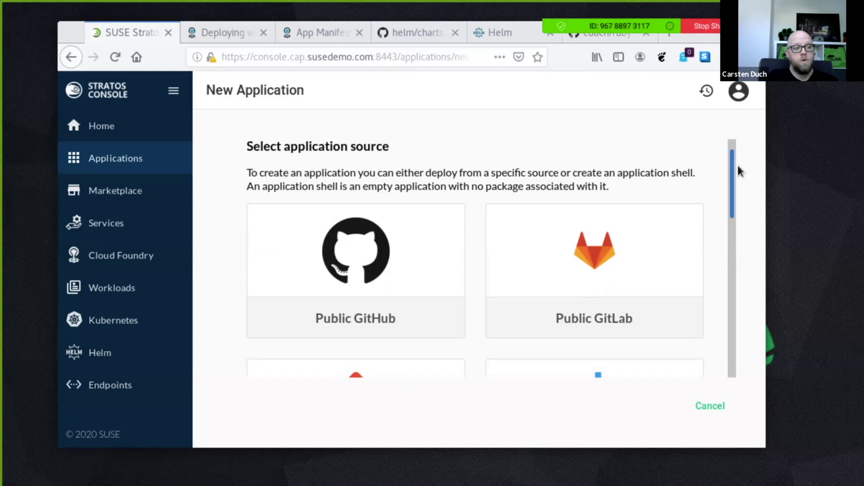
drag(738, 168, 753, 254)
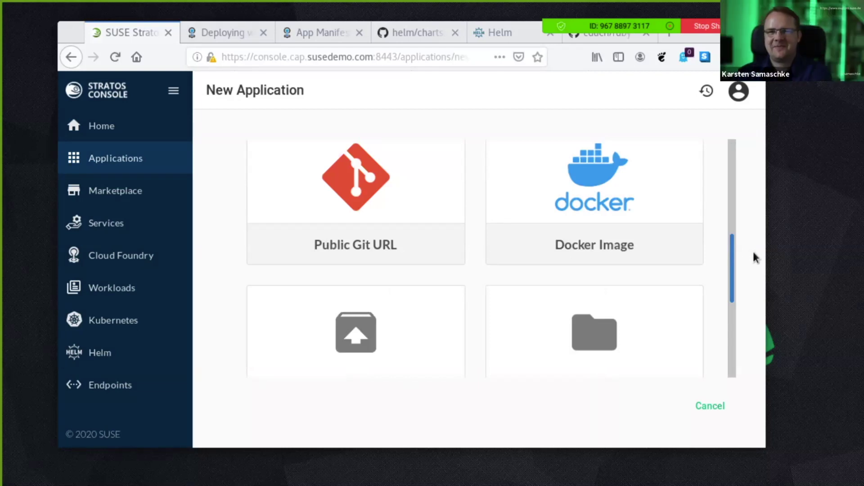
drag(753, 250, 731, 320)
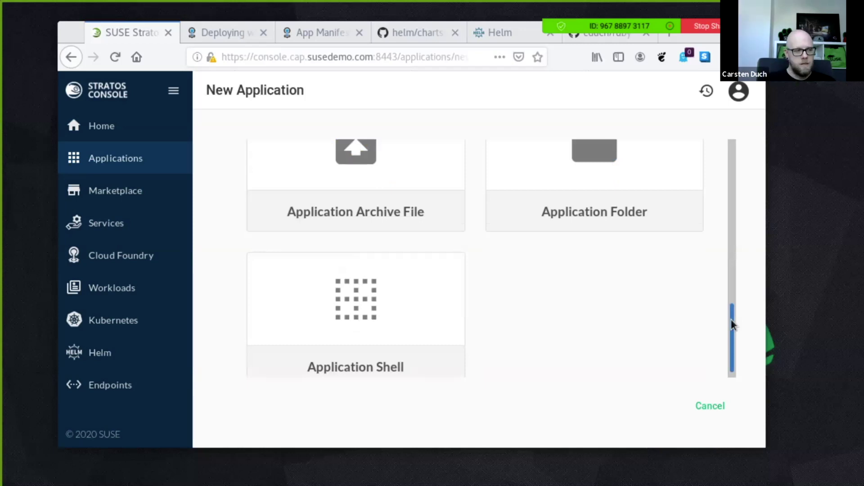
scroll(566, 278, up, 10)
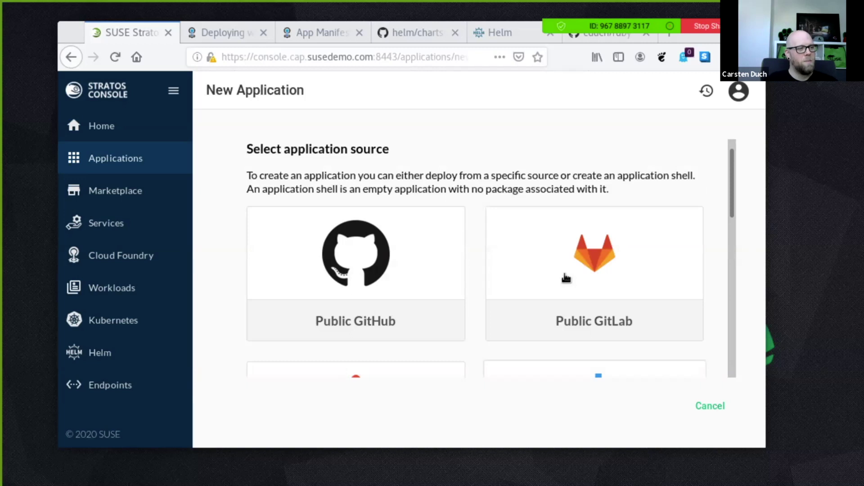
click(372, 274)
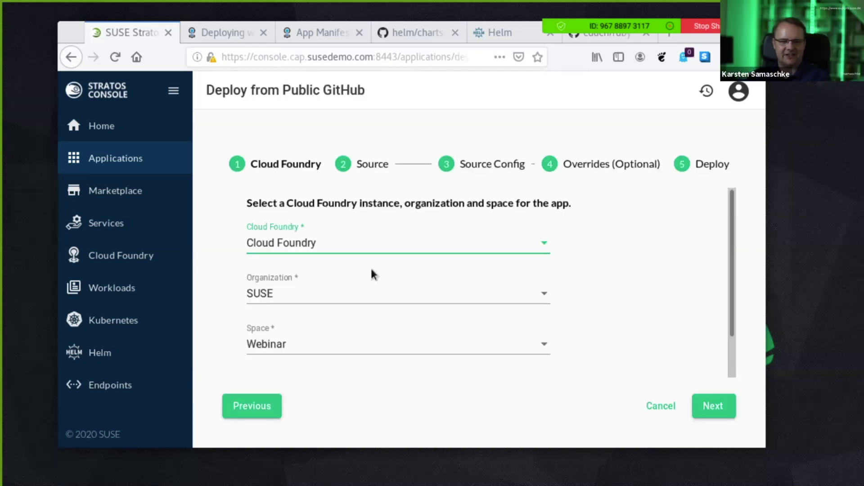
- Accept the Cloud Foundry instance, SUSE organization and Webinar space as the deployment target
click(684, 247)
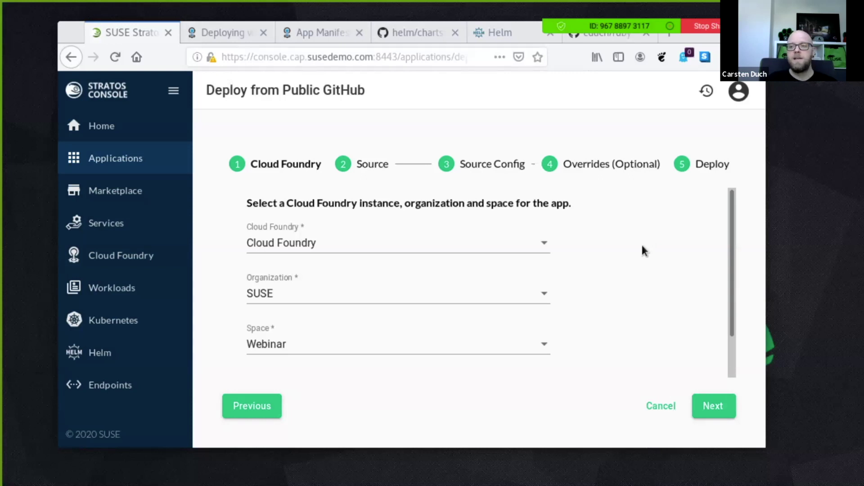
scroll(561, 261, down, 1)
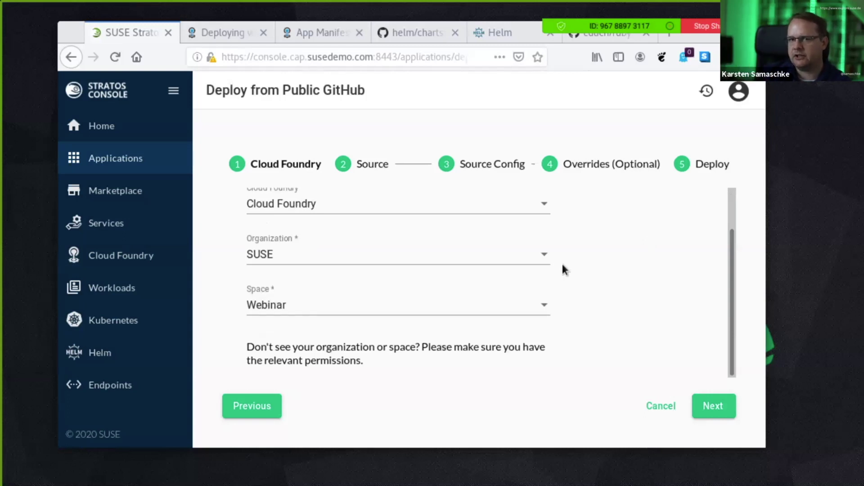
click(700, 404)
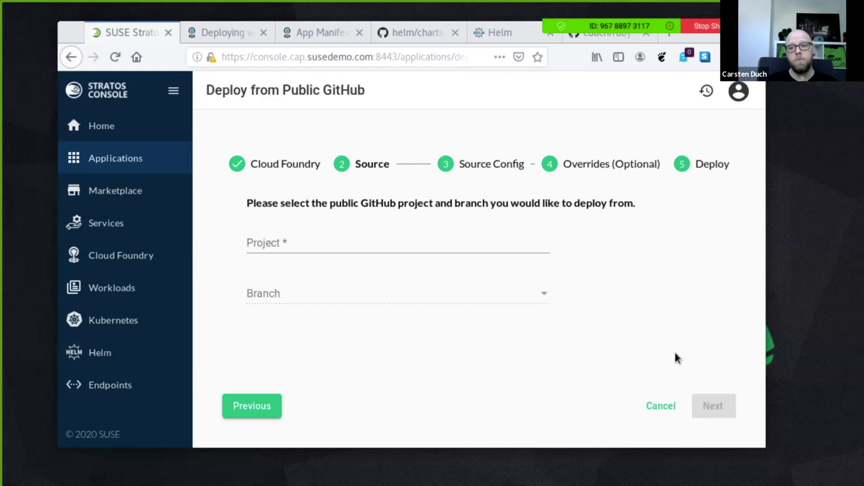
- Set the source project to the ruby-sample-app repository of the presenter's GitHub account and continue to the commit selection
click(434, 247)
text(cduch)
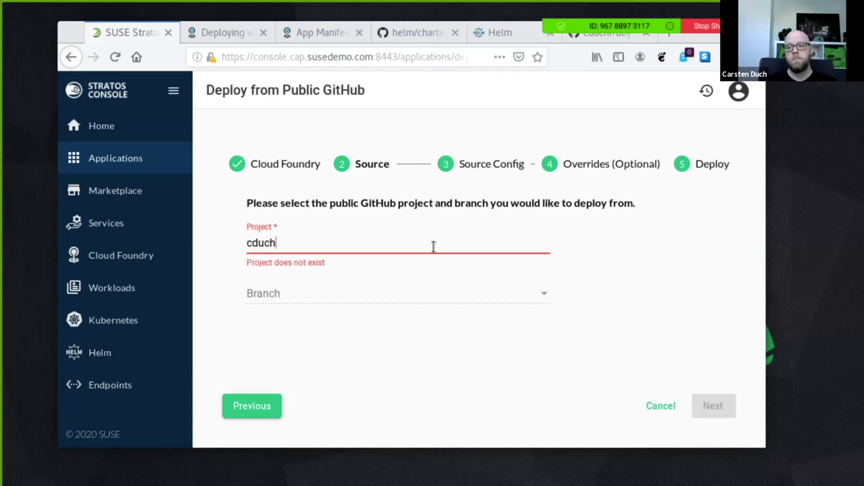
text(/ruby-sample-app)
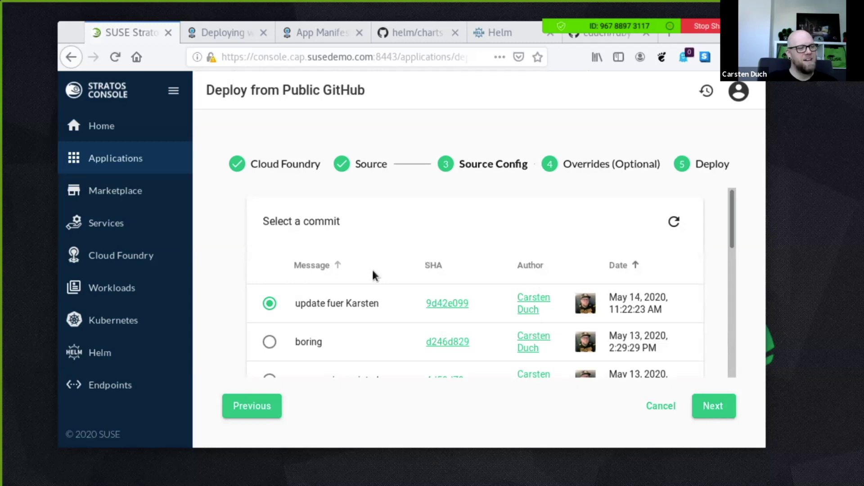
- Select the commit with the message "boring" and continue to the manifest overrides
scroll(372, 276, down, 1)
key(Down)
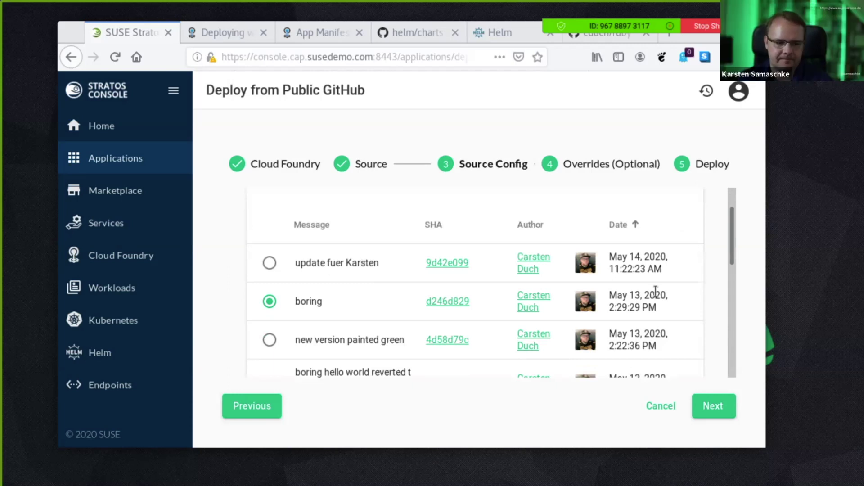
key(Return)
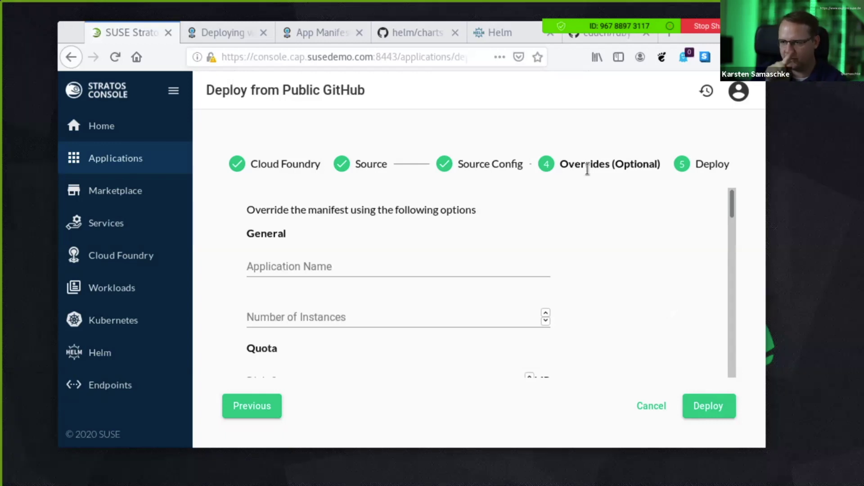
- Override the application name with cloudical-webinar and set the number of instances to 1
click(398, 272)
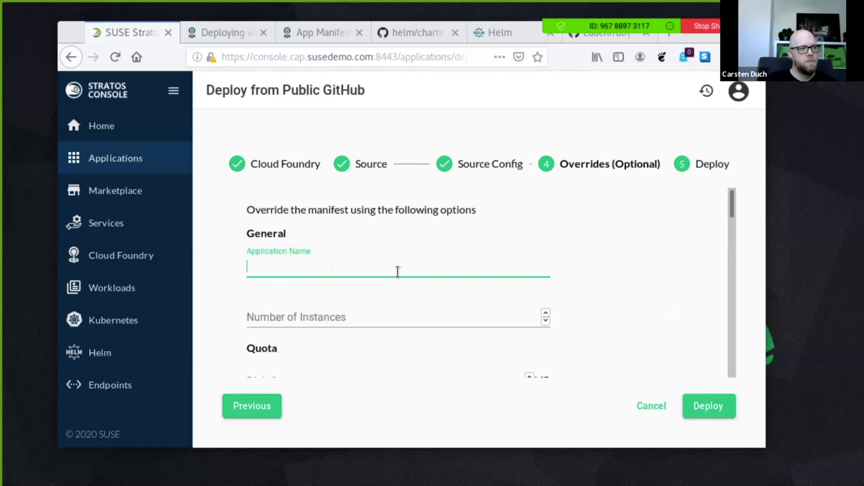
text(cloudical-)
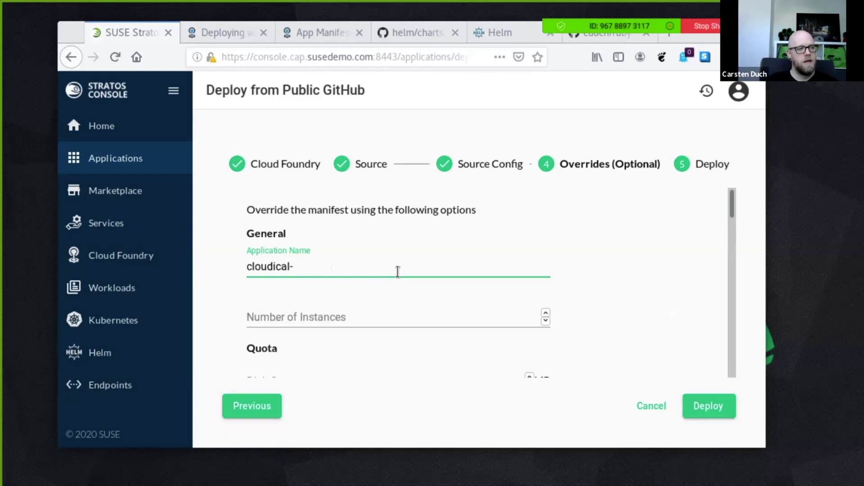
text(webinar)
click(601, 239)
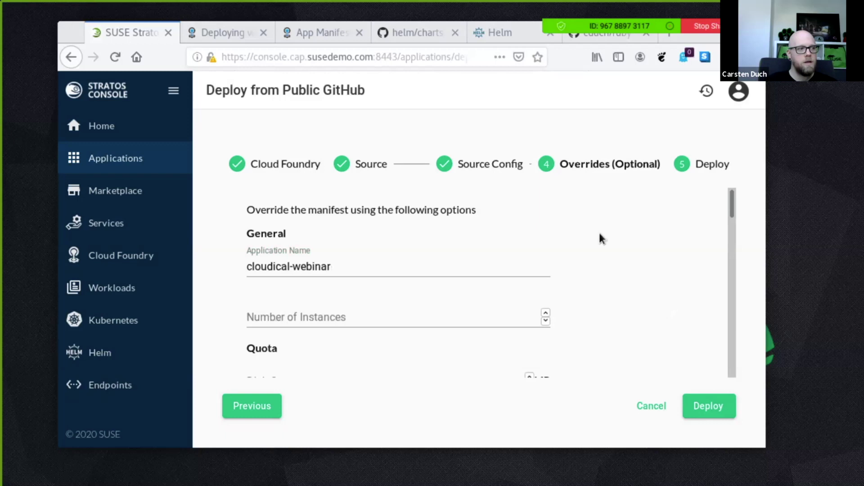
key(Tab)
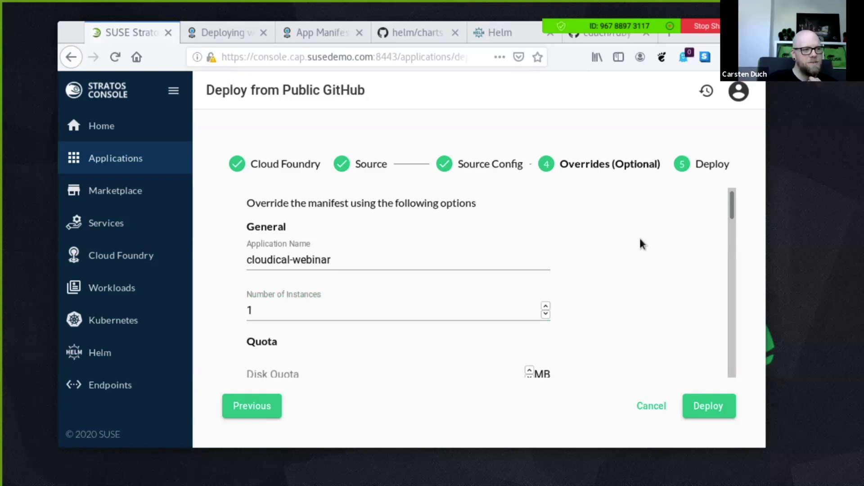
- Set the route's domain to cap.susedemo.com, leaving the disk and memory quotas empty
scroll(544, 253, down, 2)
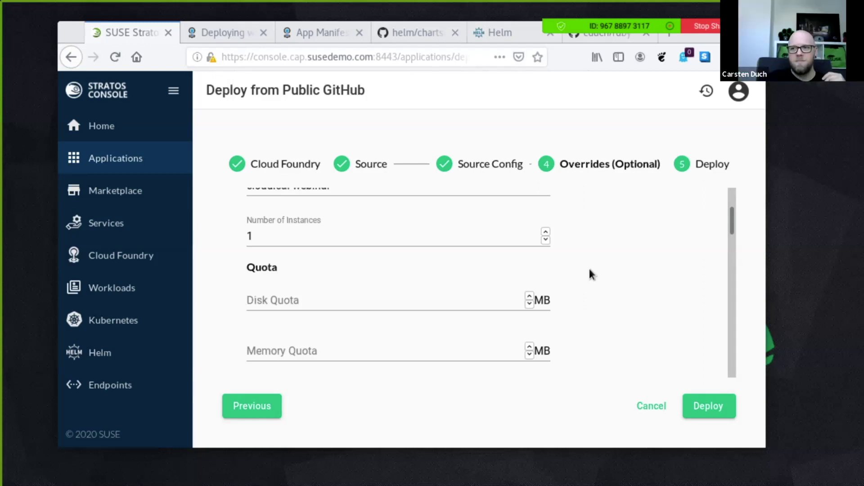
scroll(590, 274, down, 1)
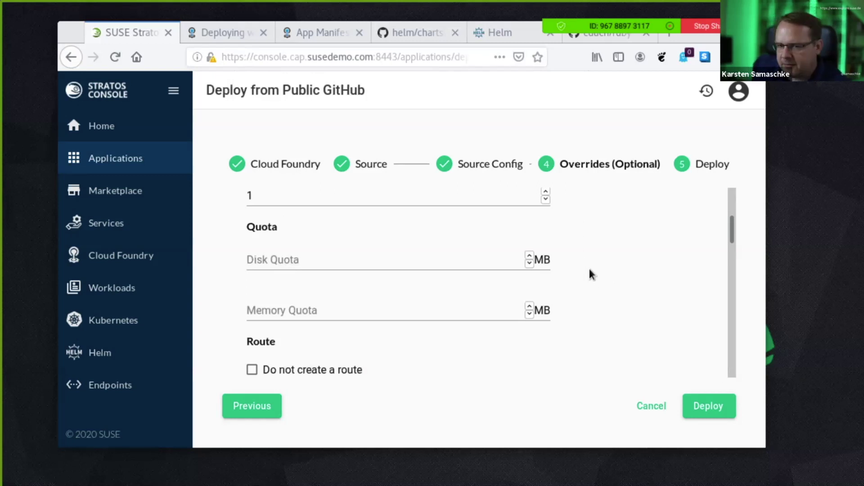
scroll(591, 275, down, 1)
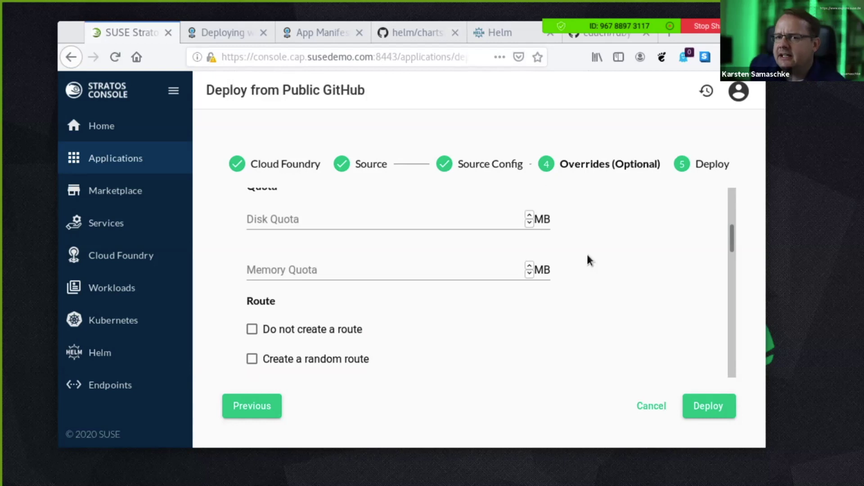
scroll(589, 260, down, 2)
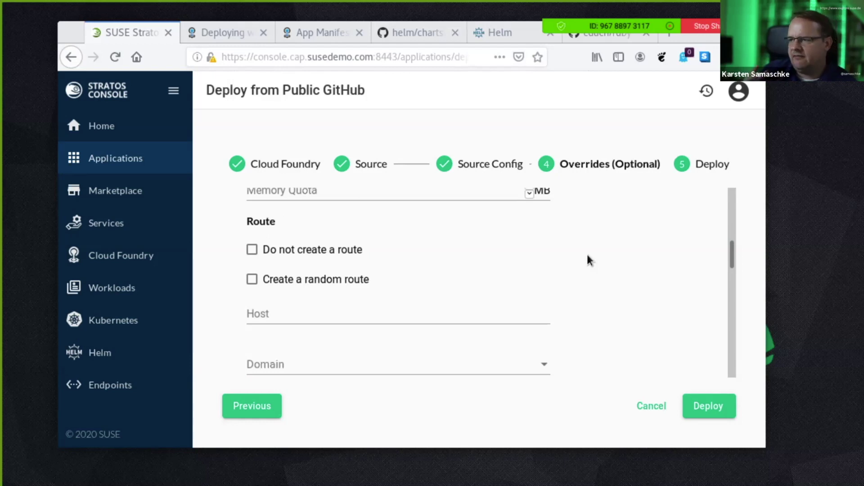
scroll(588, 255, down, 1)
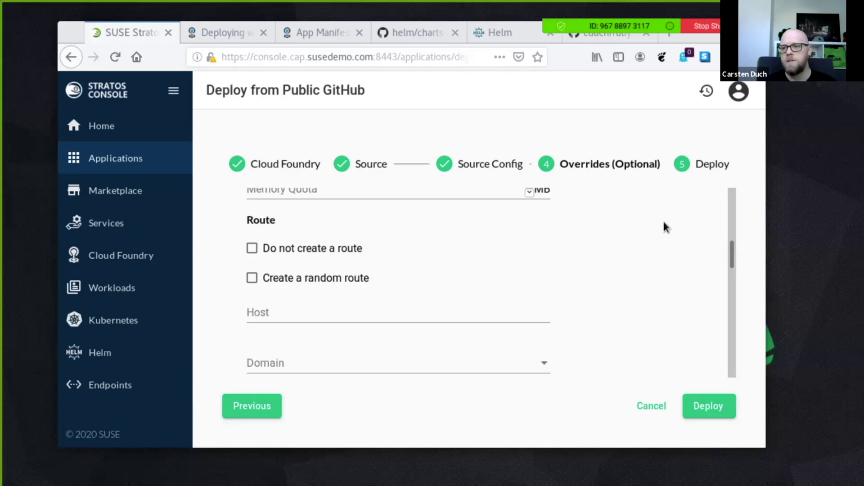
click(492, 364)
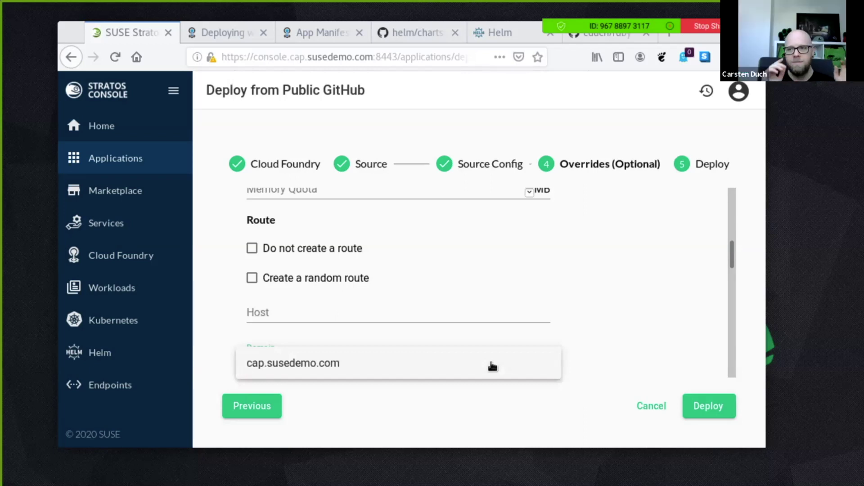
click(492, 366)
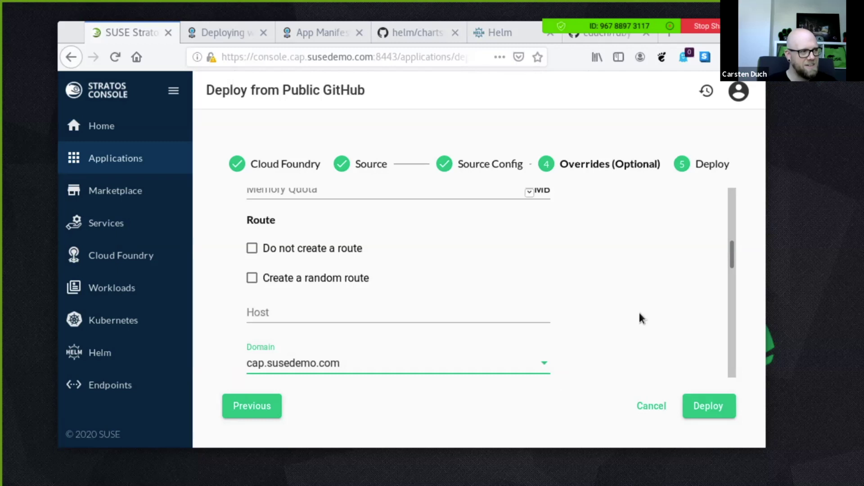
click(327, 311)
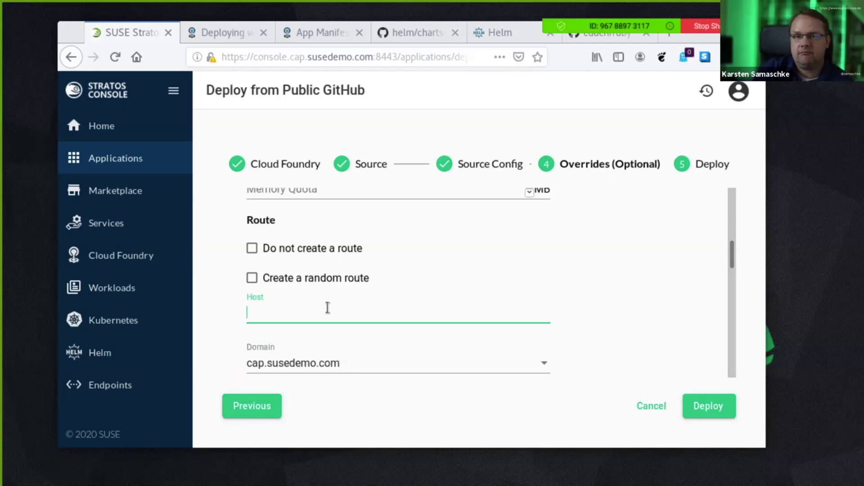
text(samaschke)
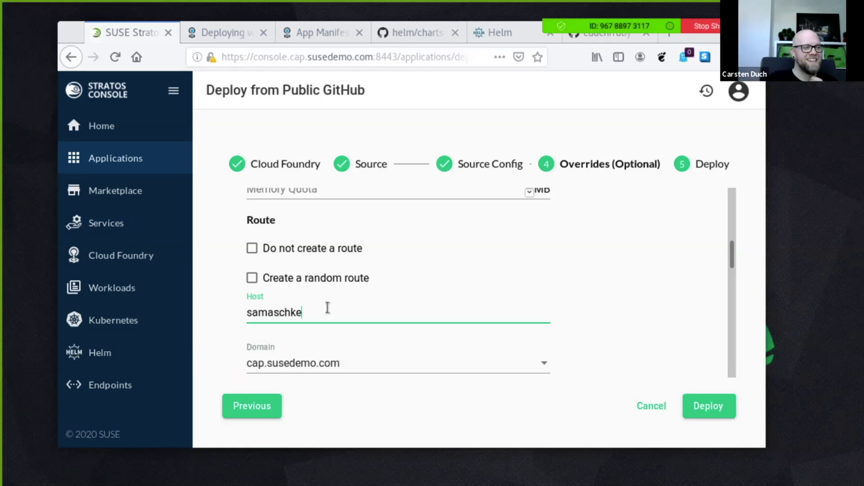
double_click(328, 308)
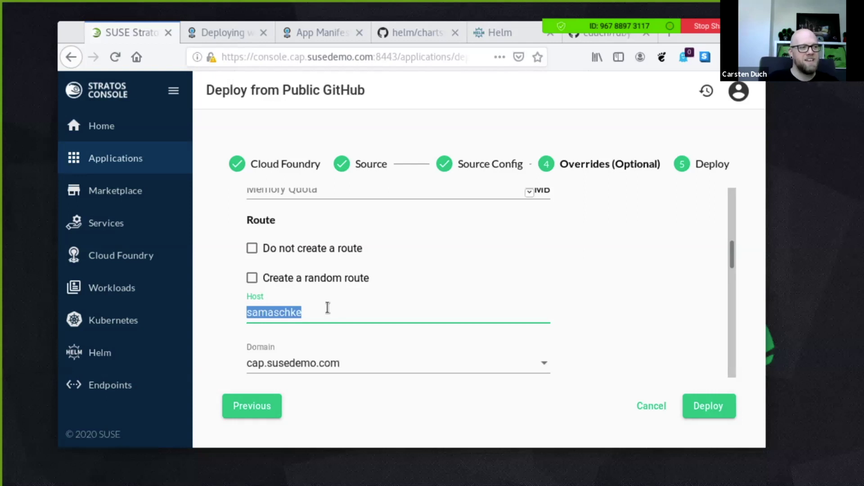
key(BackSpace)
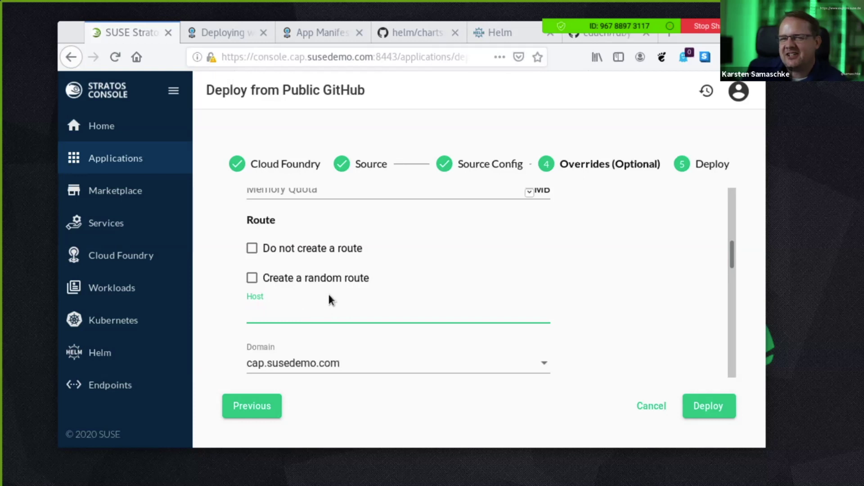
- Clear the route's path and enable the creation of a random route
scroll(593, 247, down, 3)
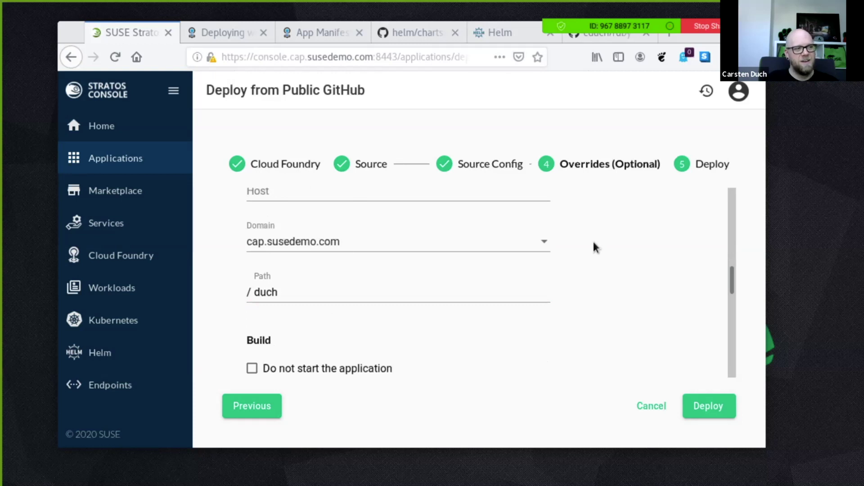
click(494, 291)
key(BackSpace)
key(BackSpace)
key(BackSpace)
key(BackSpace)
scroll(343, 241, up, 2)
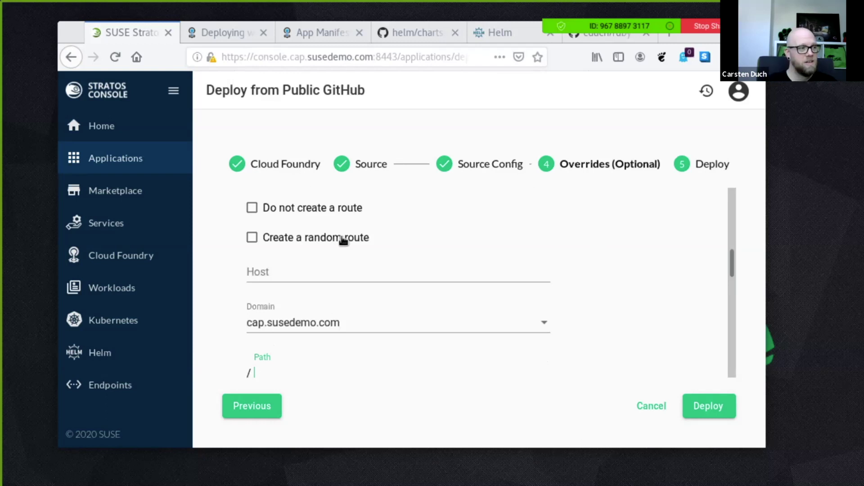
click(342, 238)
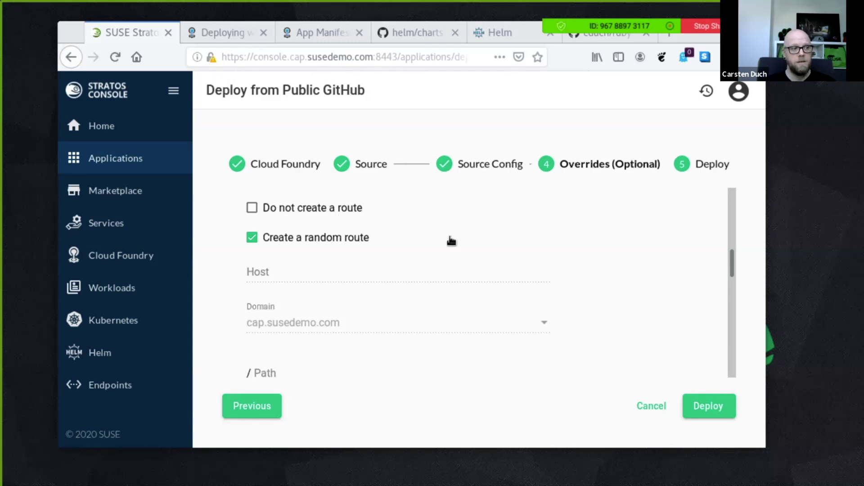
- Examine the stack choices in the build options without selecting one
scroll(452, 241, down, 4)
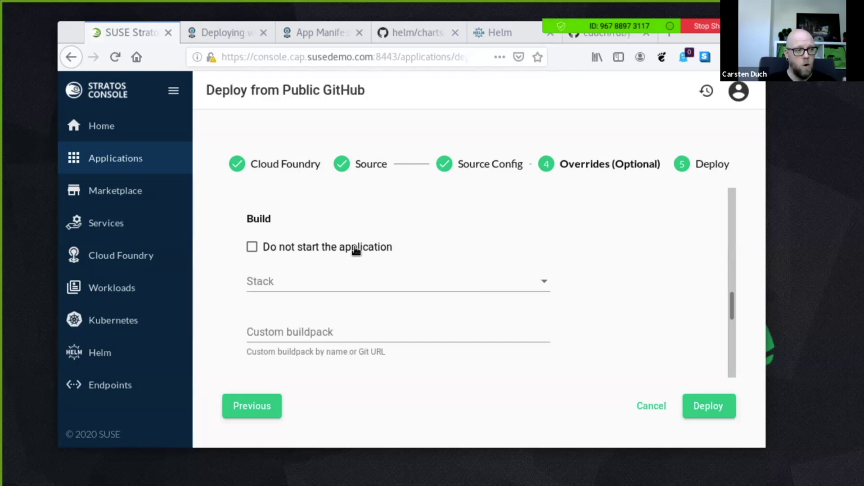
click(547, 286)
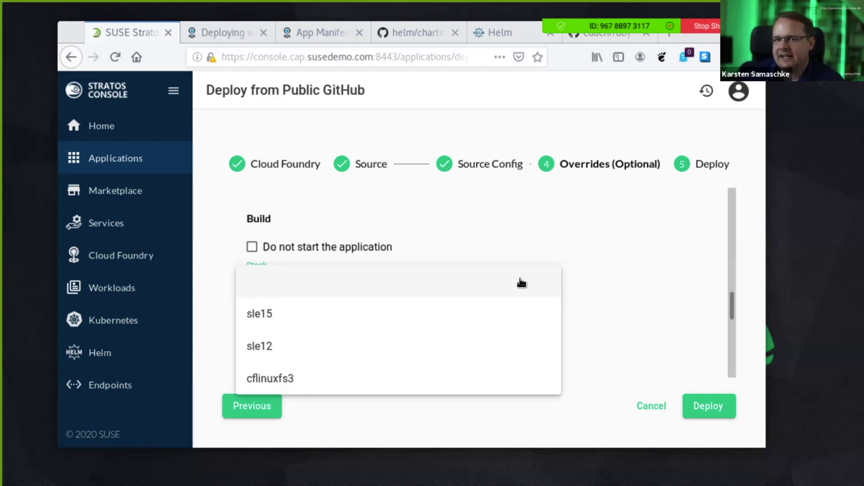
click(606, 288)
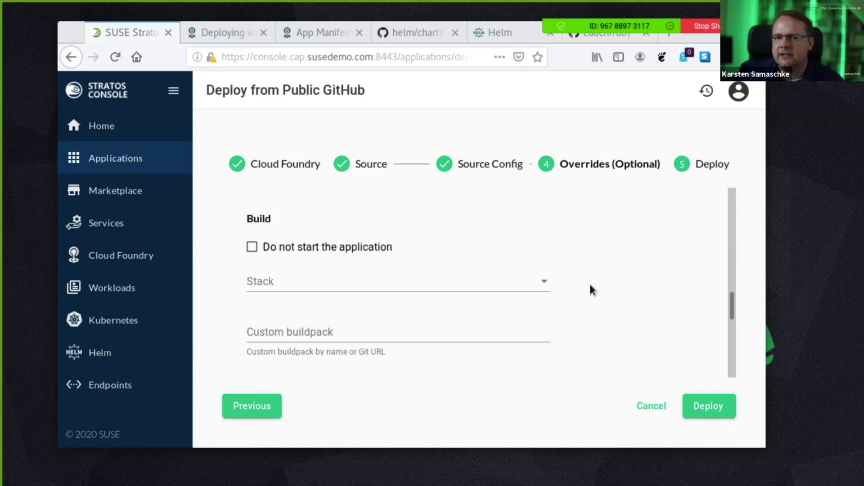
- Examine the custom buildpack, Docker and run options in the overrides, leaving all fields empty
scroll(590, 289, down, 1)
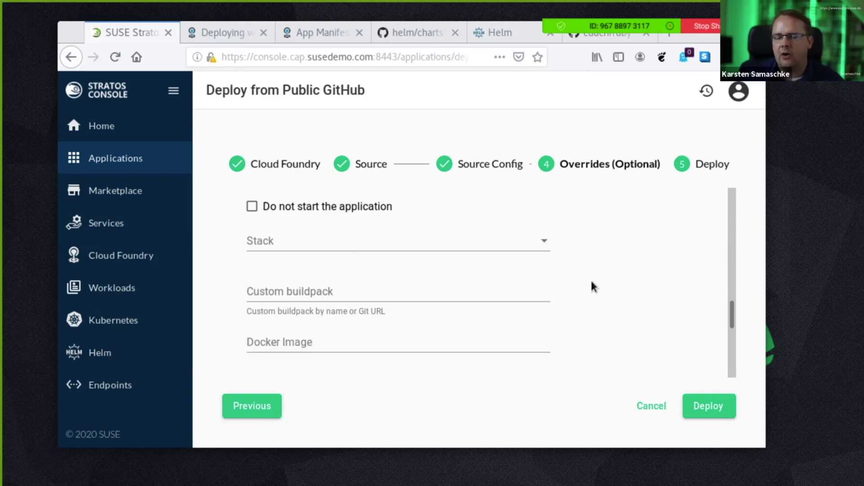
click(477, 286)
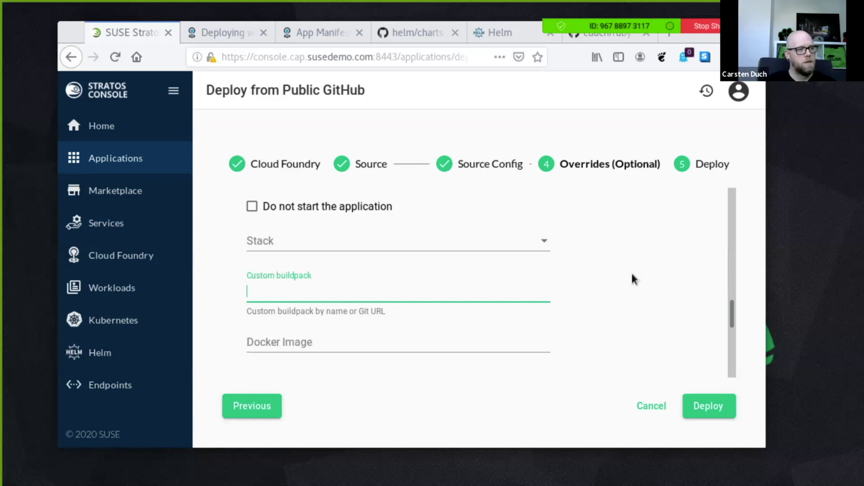
scroll(515, 261, down, 3)
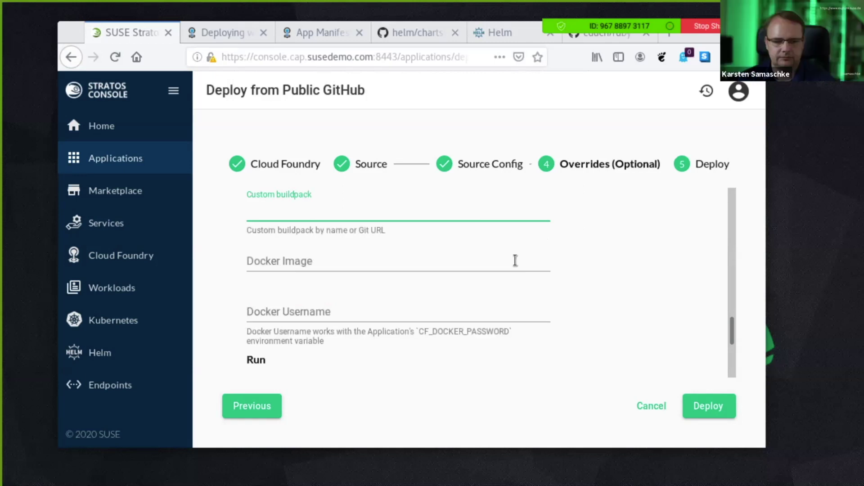
scroll(516, 260, down, 3)
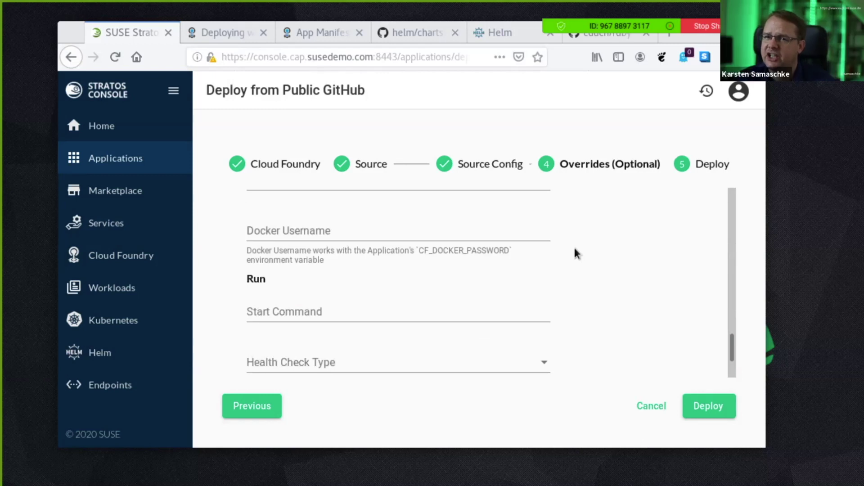
scroll(467, 259, down, 2)
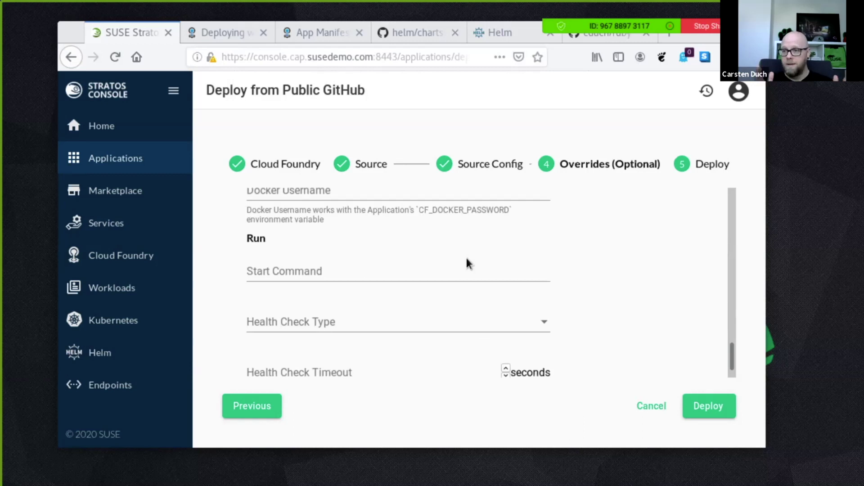
scroll(466, 259, down, 1)
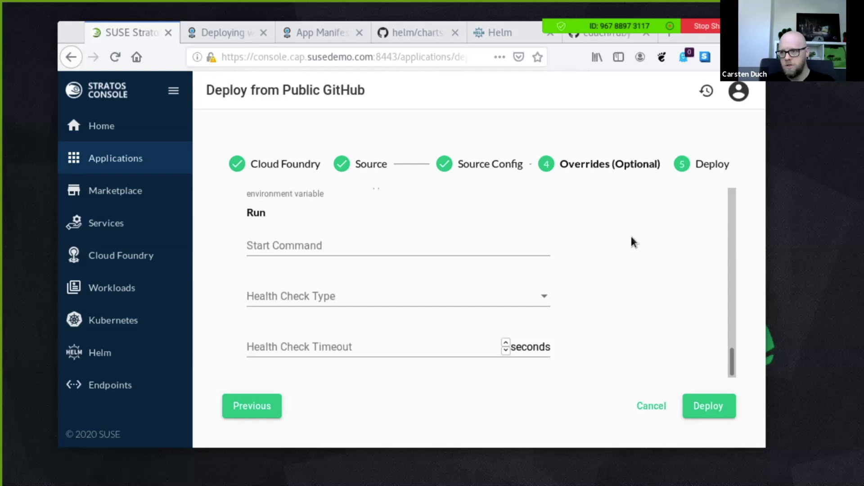
- Try port as the health check type, and reset the field to the blank option
click(454, 300)
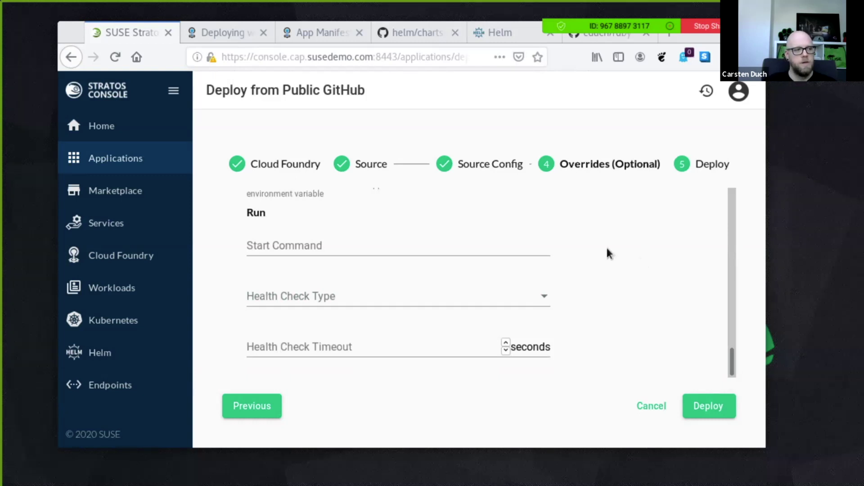
click(504, 297)
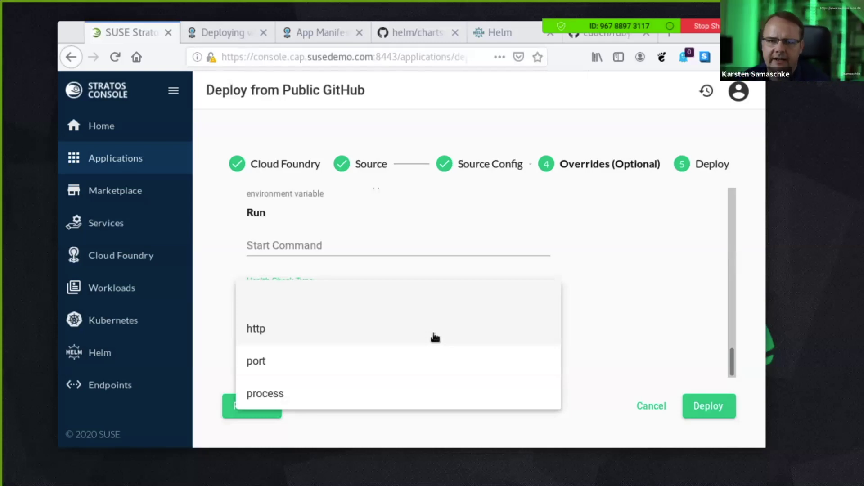
click(435, 361)
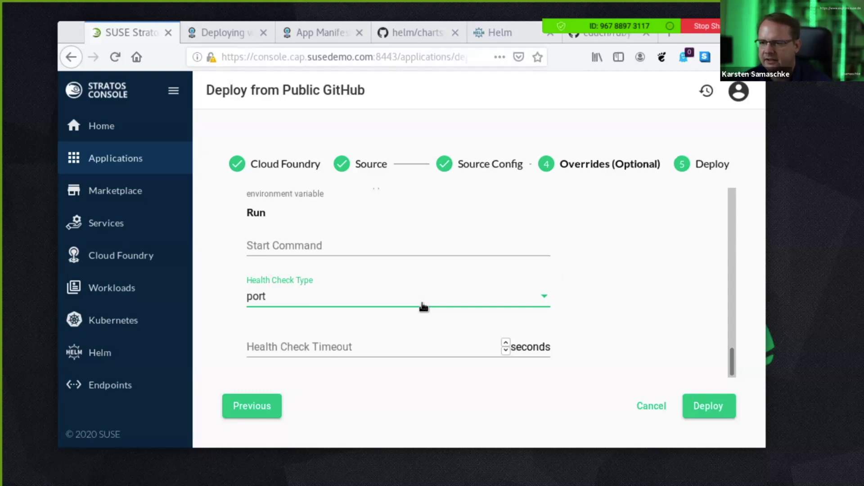
click(423, 307)
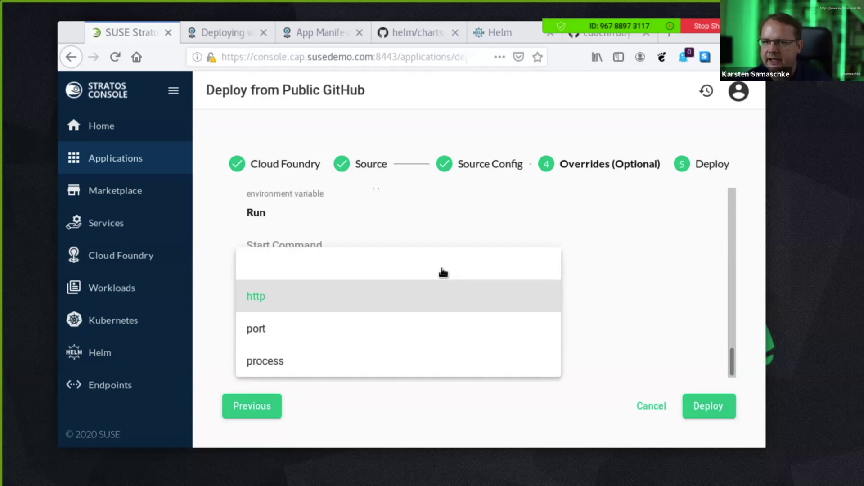
click(444, 272)
- Review the override settings from the application name through to the health check timeout
scroll(669, 308, up, 5)
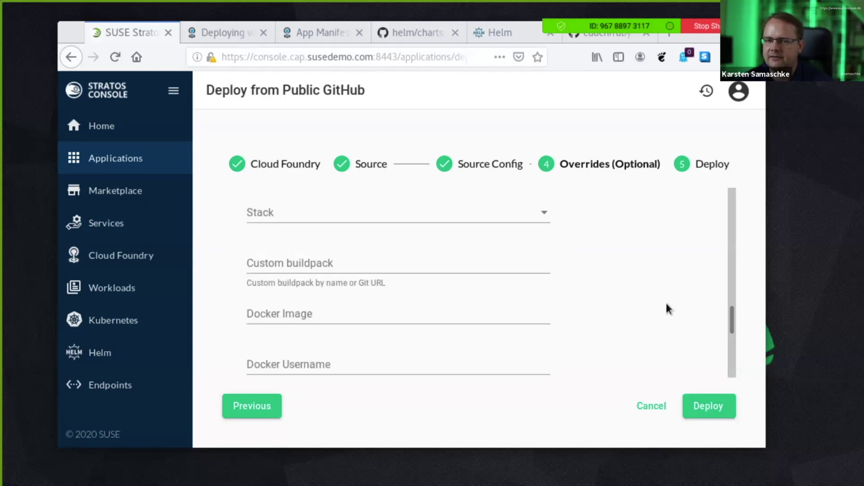
scroll(668, 309, up, 10)
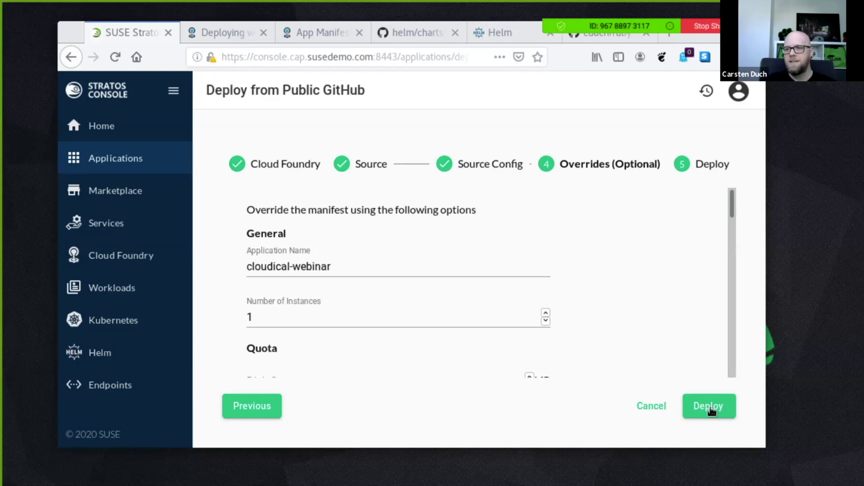
scroll(595, 343, down, 10)
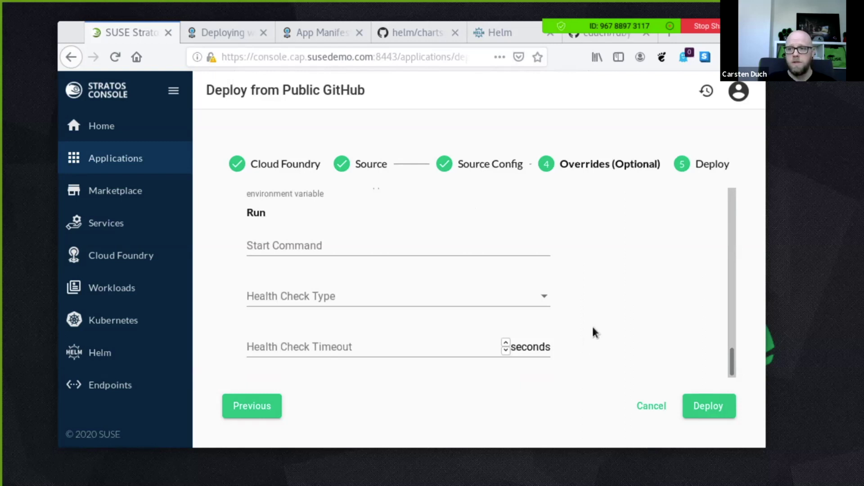
scroll(593, 333, up, 10)
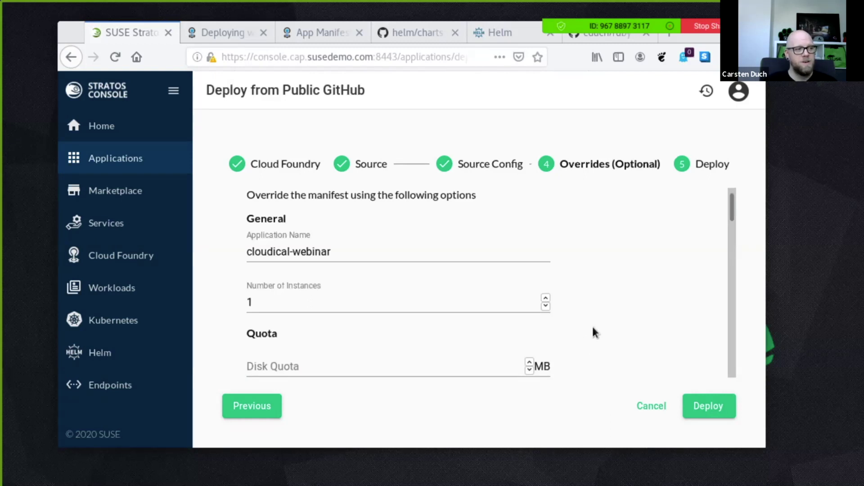
- Consult the App Manifest Attribute Reference in the Cloud Foundry documentation, including how to add variables to a manifest
key(ctrl+Tab)
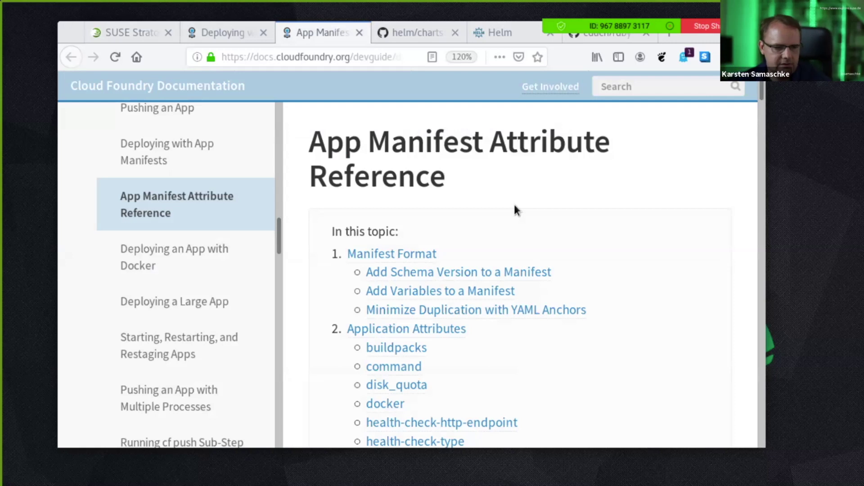
scroll(659, 188, down, 8)
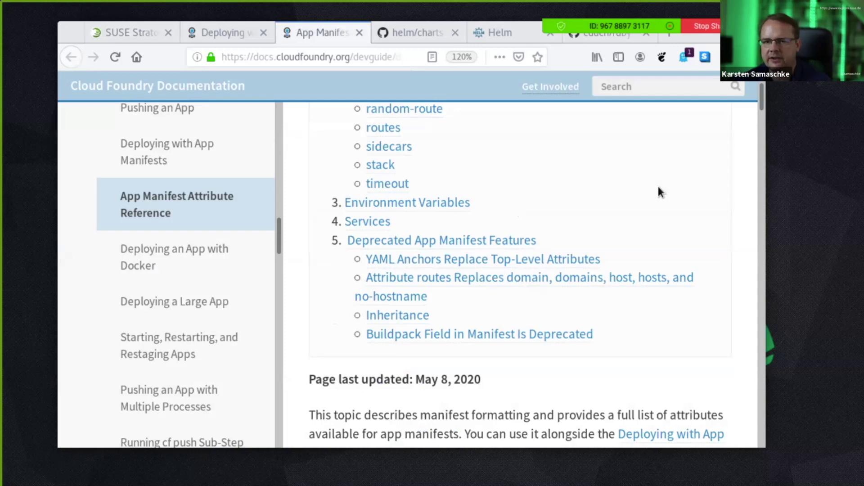
scroll(509, 108, down, 6)
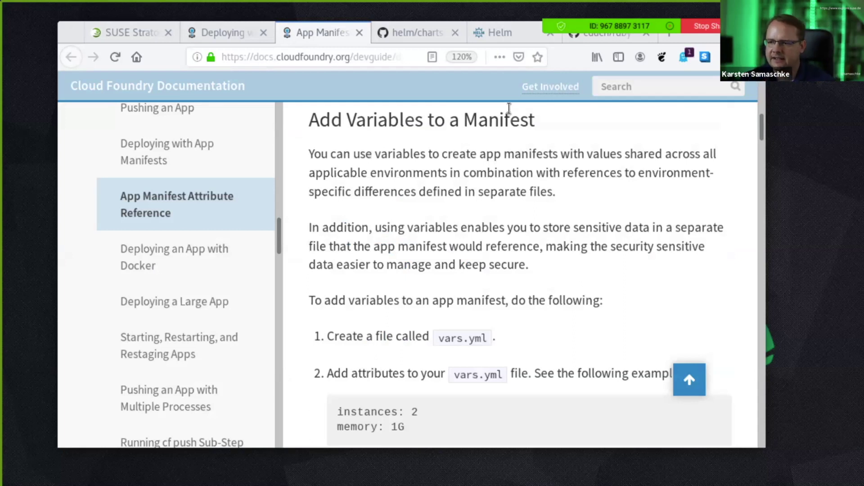
scroll(425, 177, down, 2)
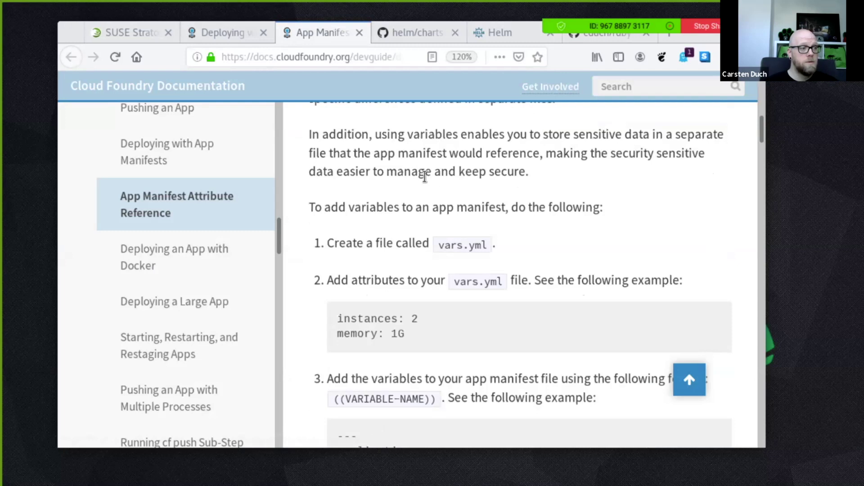
- Return to the Stratos deployment form, recheck the overrides and deploy the cloudical-webinar application
key(ctrl+1)
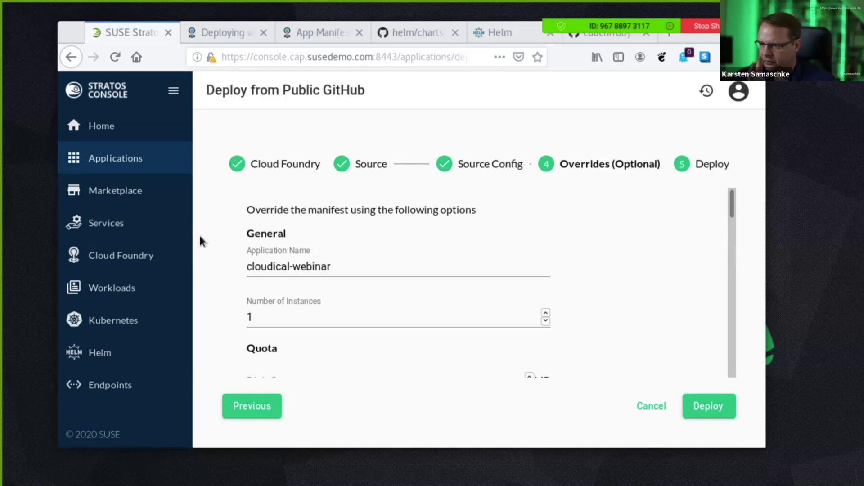
scroll(585, 324, down, 10)
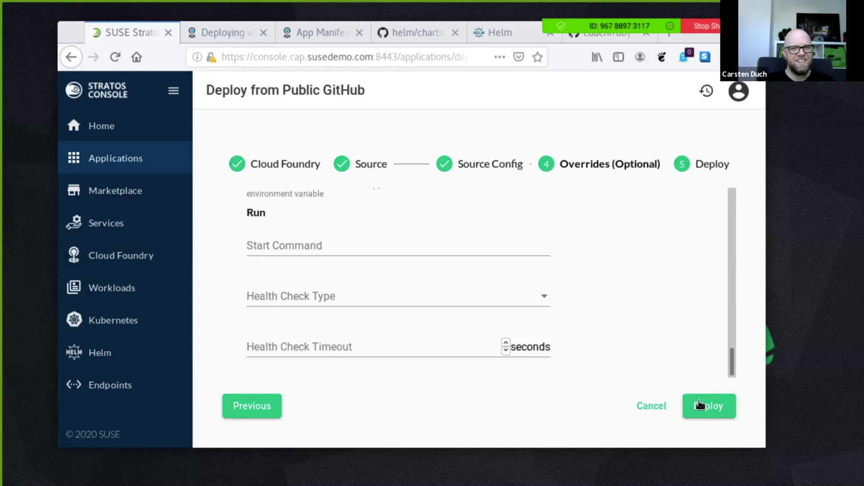
scroll(700, 404, up, 5)
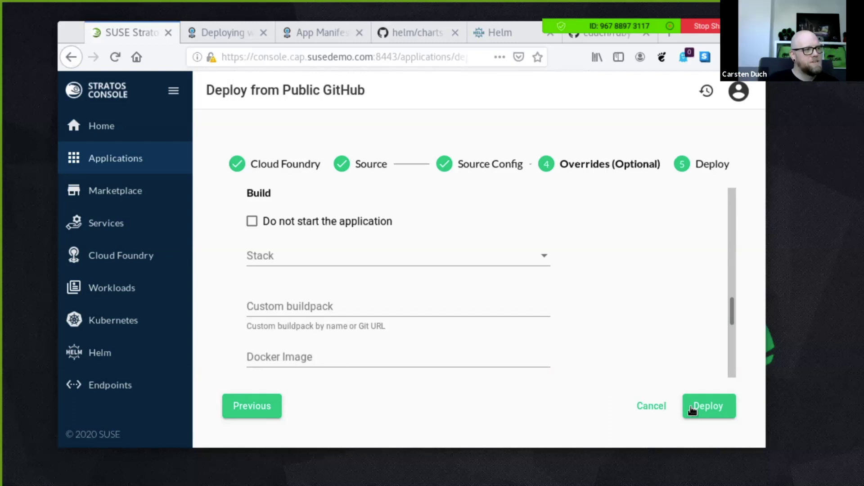
click(693, 410)
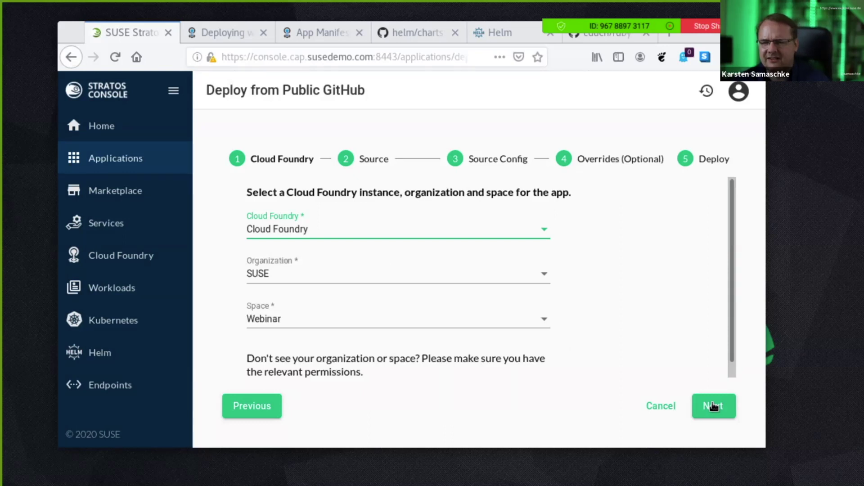
- Configure a GitHub deployment to SUSE's Webinar space using the commit "boring", and override the application name with webinar
click(713, 406)
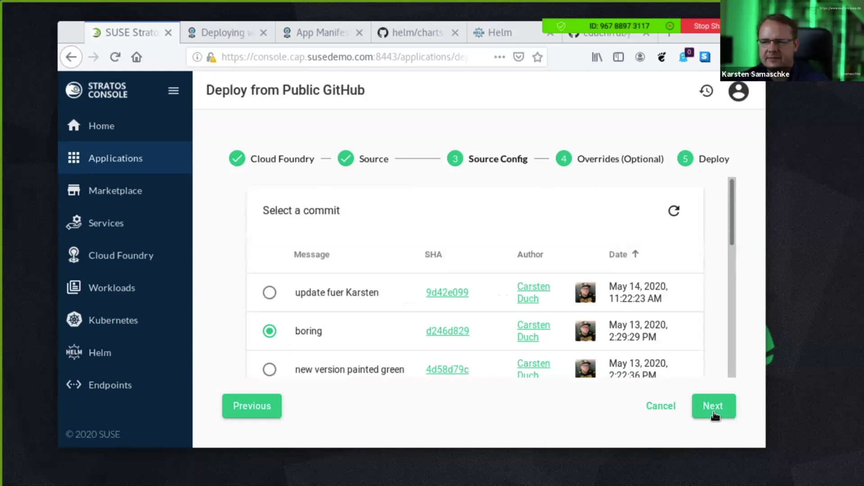
click(714, 412)
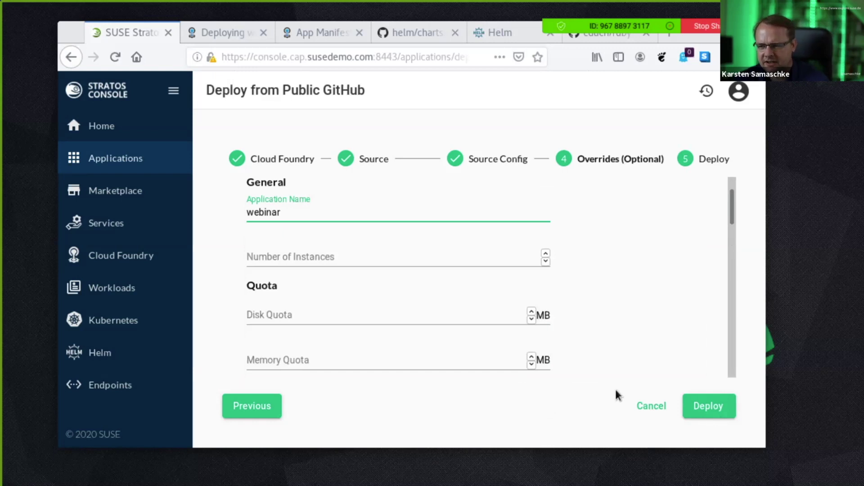
scroll(304, 299, down, 3)
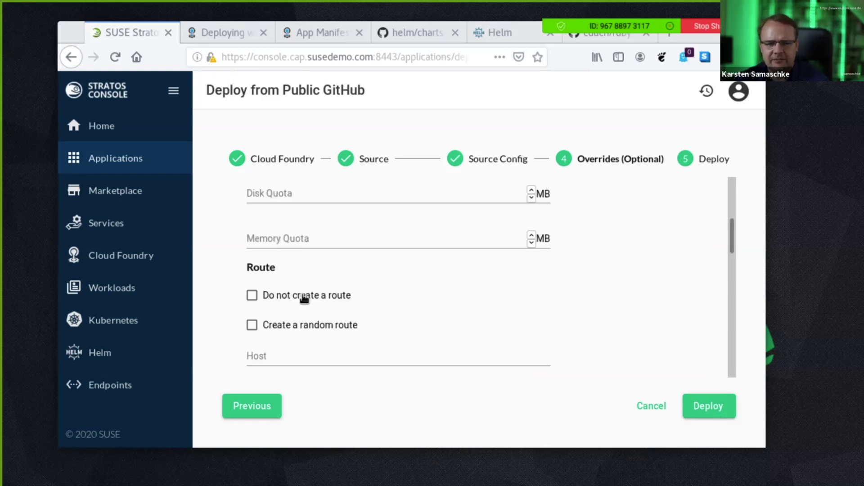